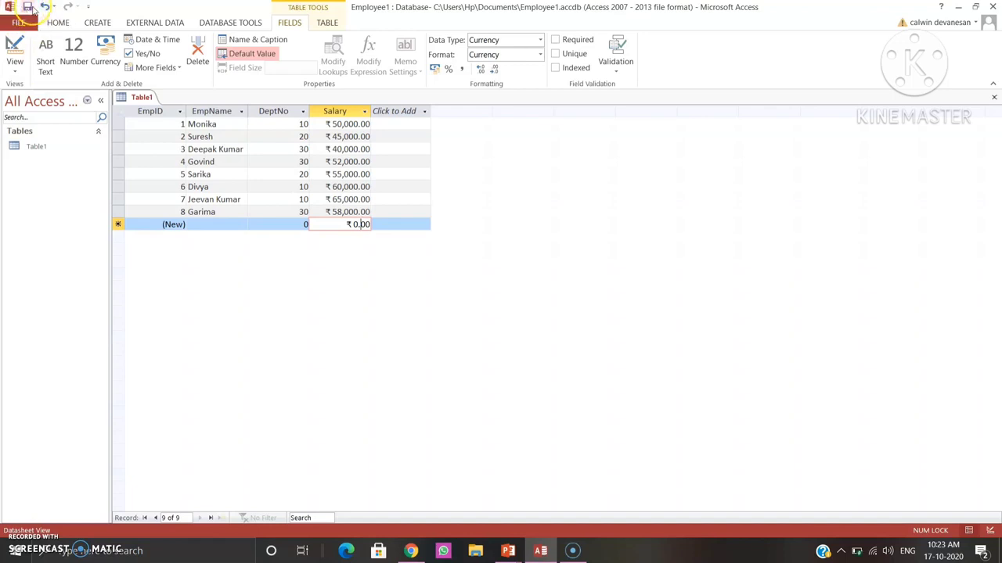
Save the employee table under the name EmpSalary1.
click(28, 7)
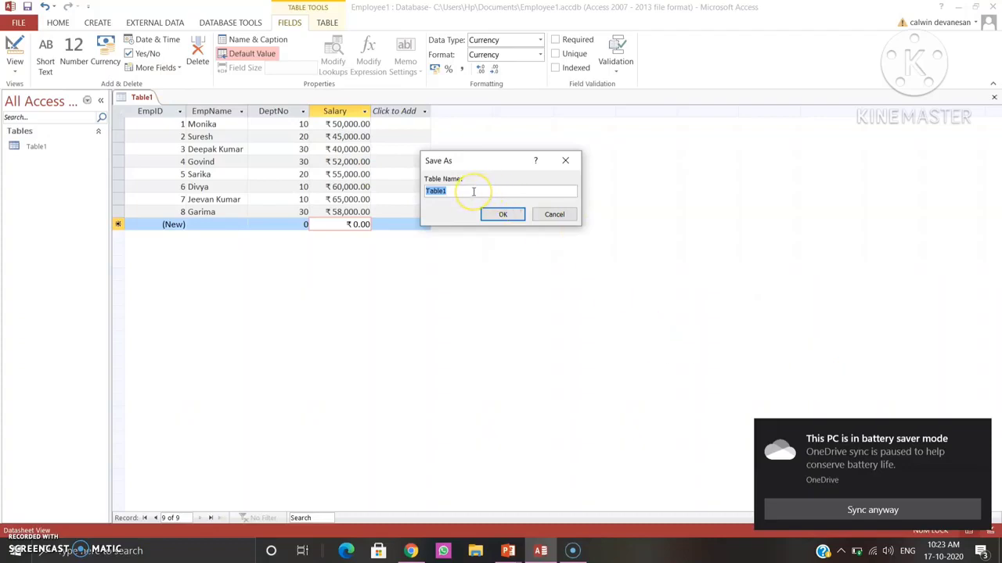
text(EmpSalary)
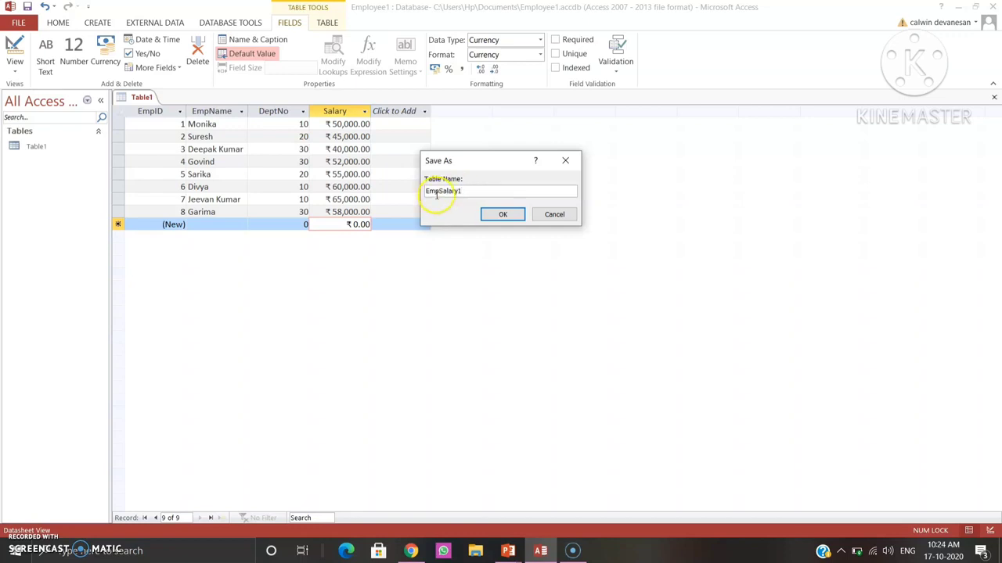
click(501, 215)
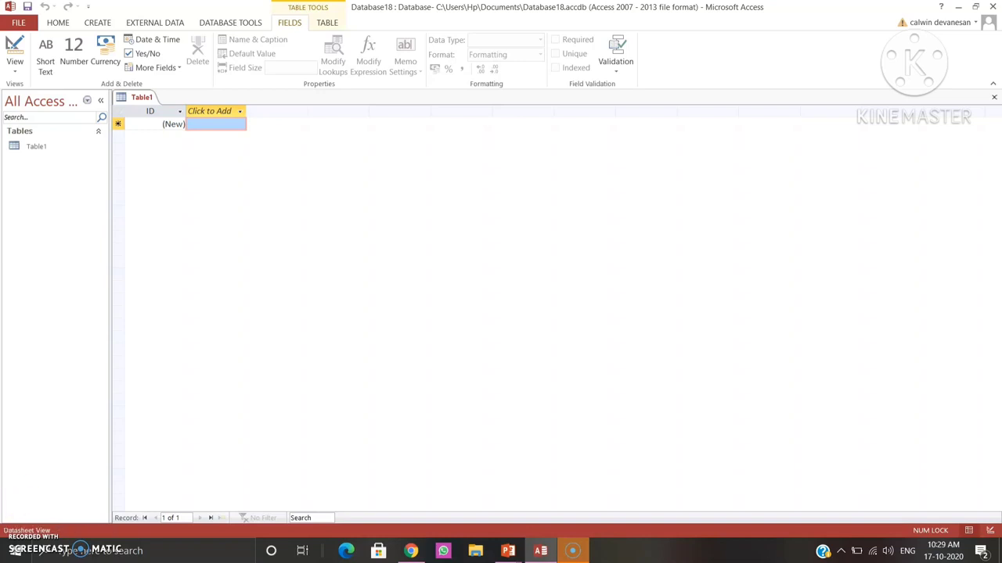
Open the recent database Employee1 with its content enabled, and display the EmpSalary1 table.
click(20, 24)
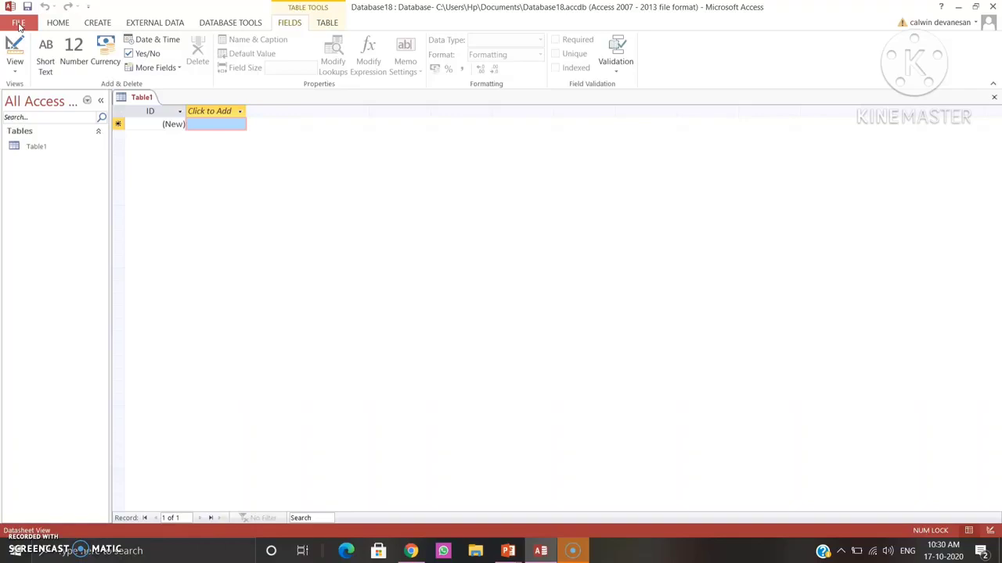
click(20, 25)
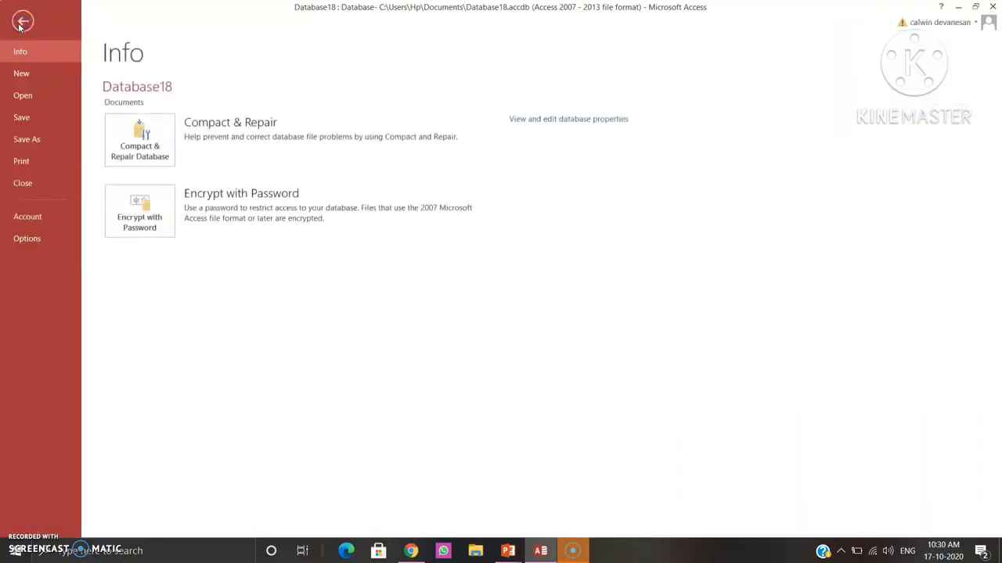
click(44, 101)
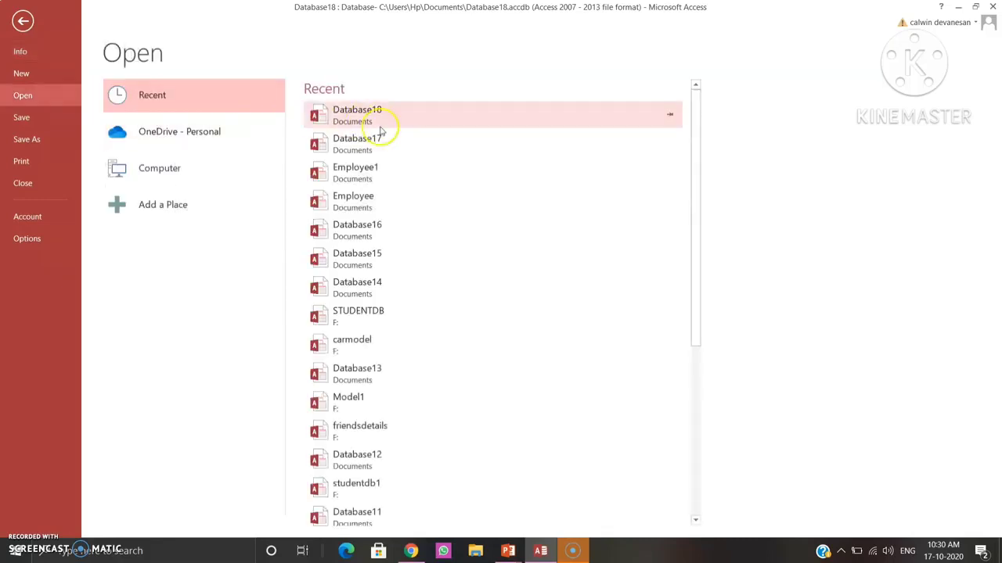
click(383, 170)
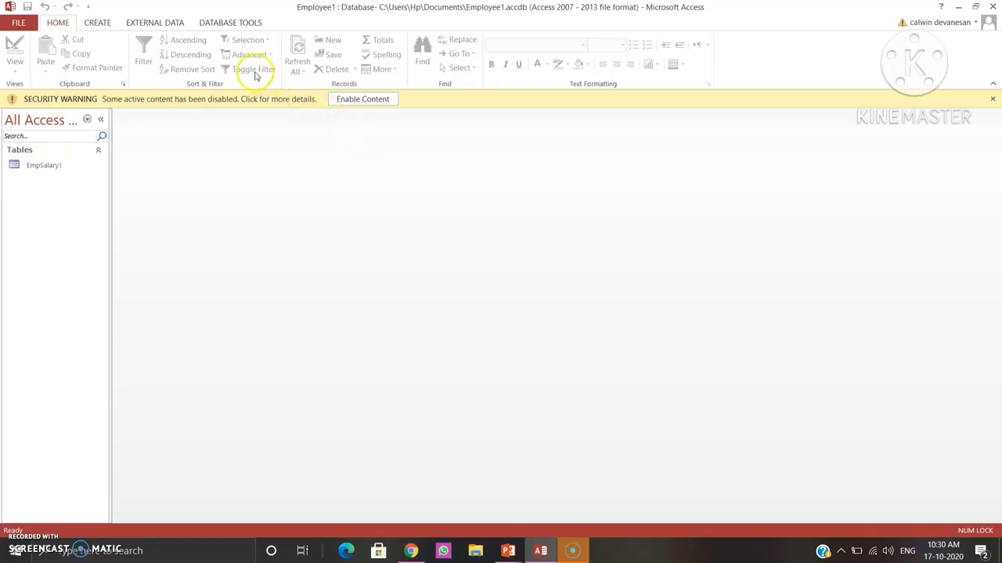
click(363, 100)
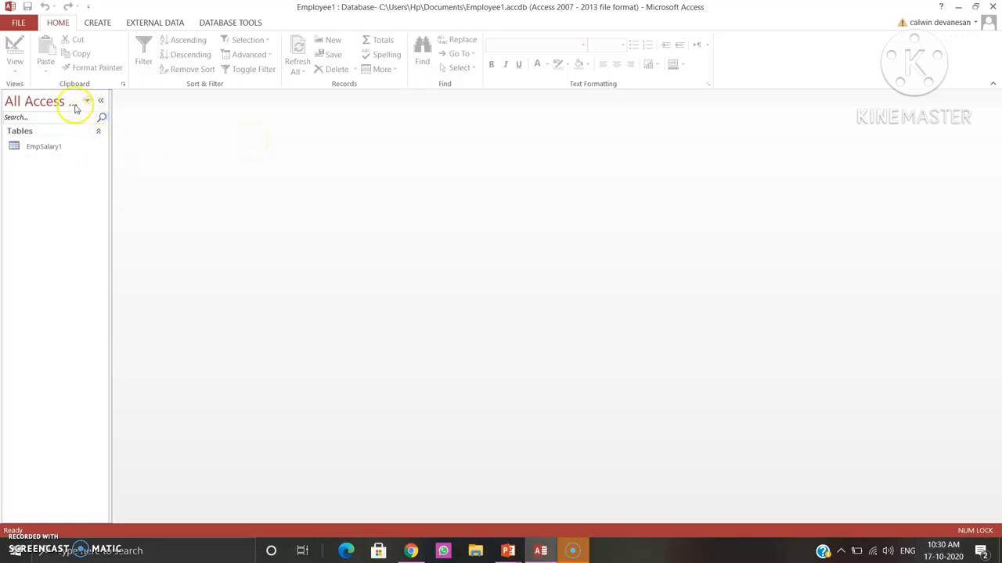
double_click(43, 147)
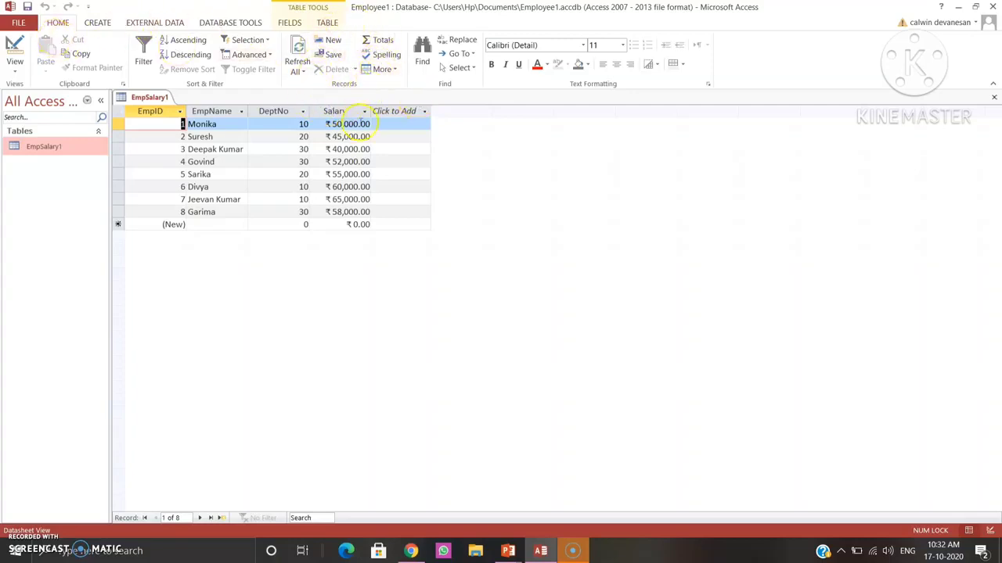
Add a totals row to the EmpSalary1 table and calculate the Sum of the Salary column in it.
click(385, 47)
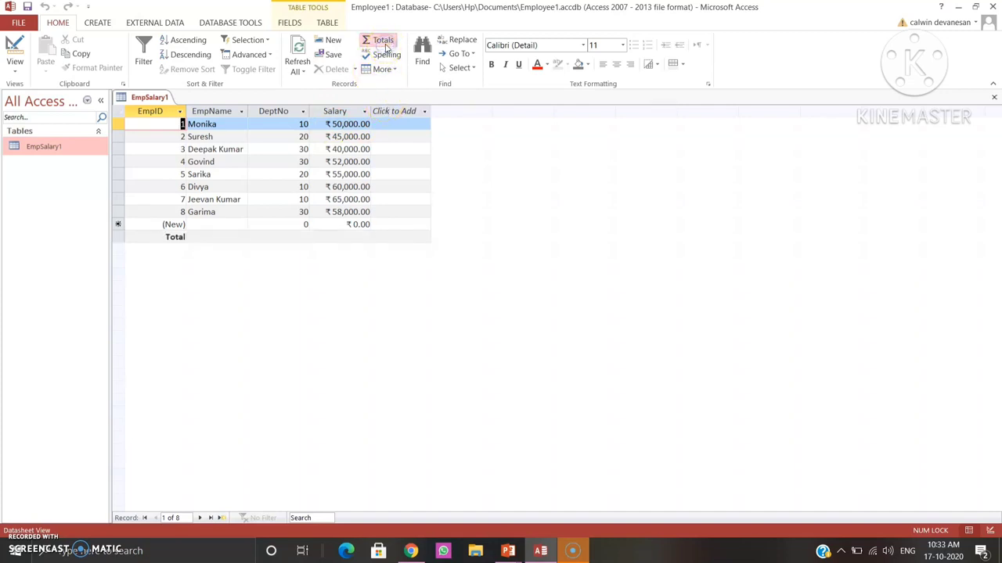
click(307, 235)
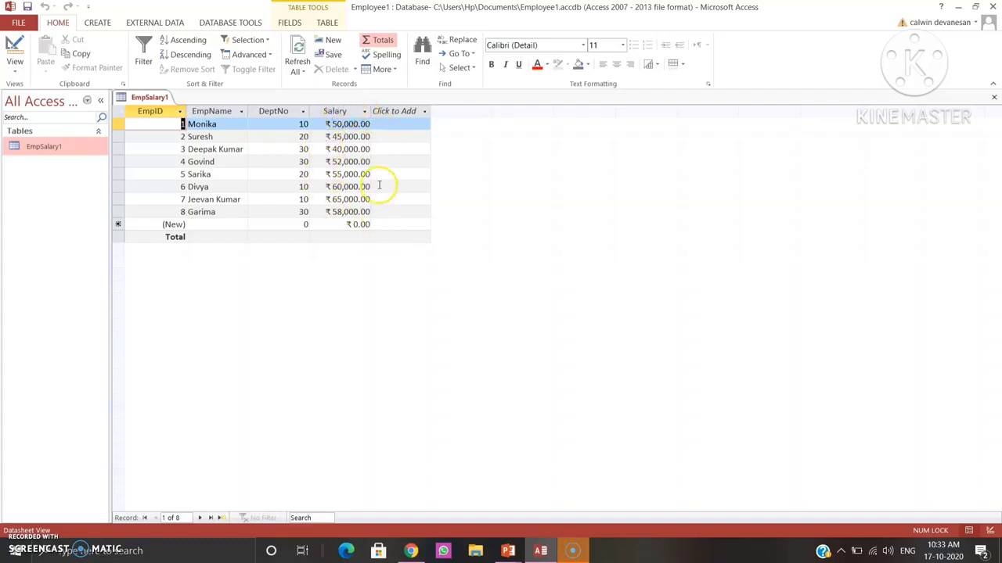
click(354, 236)
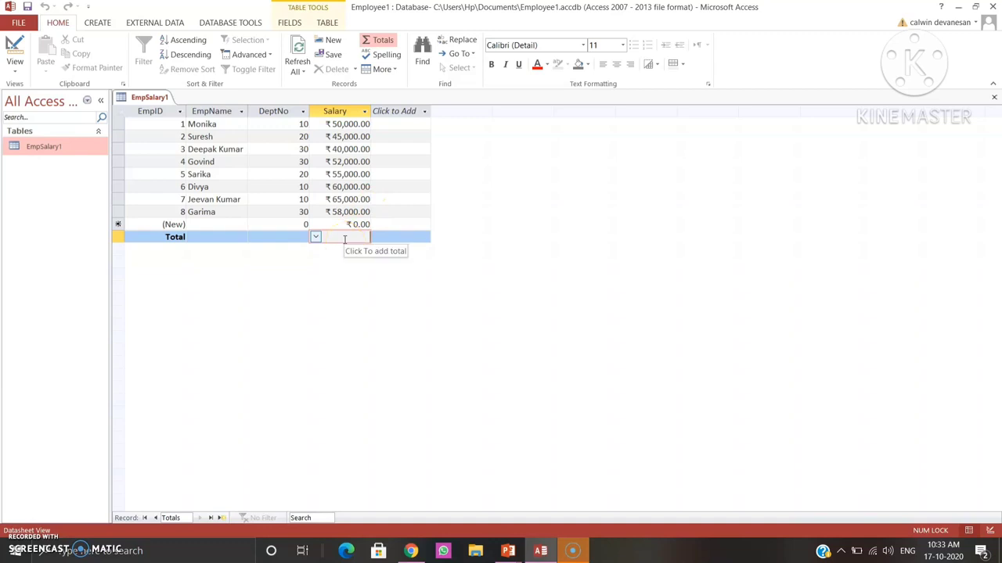
click(291, 235)
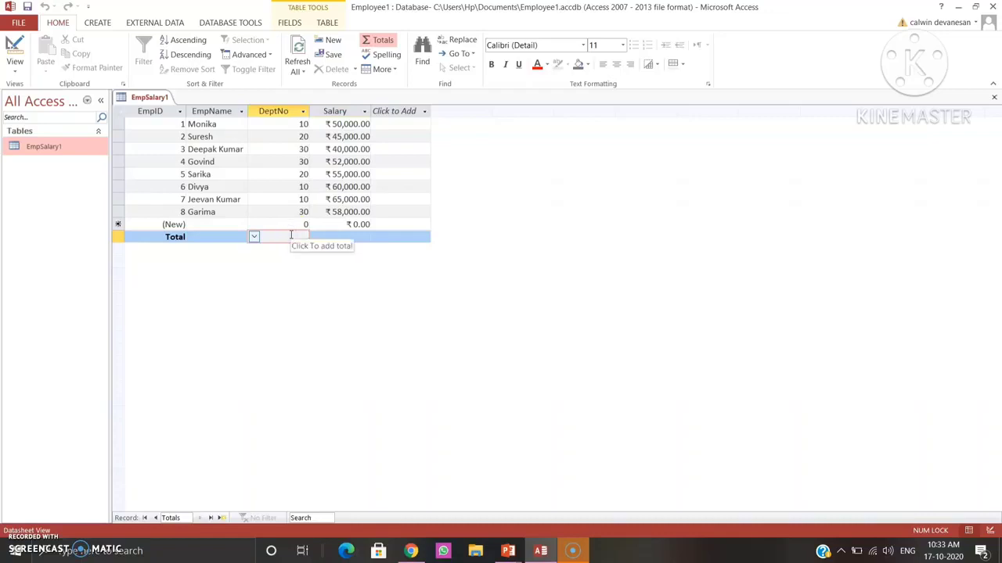
click(335, 235)
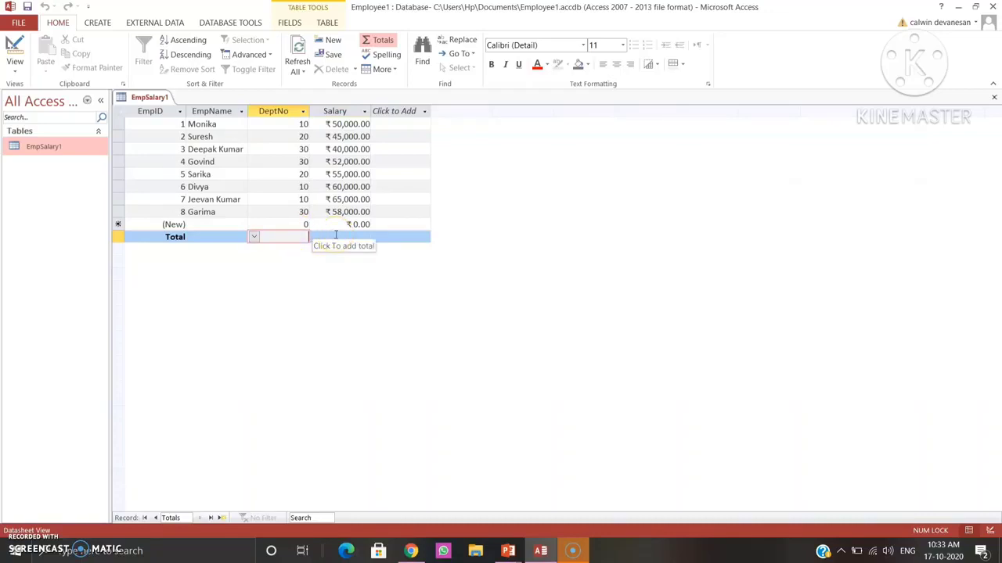
click(335, 235)
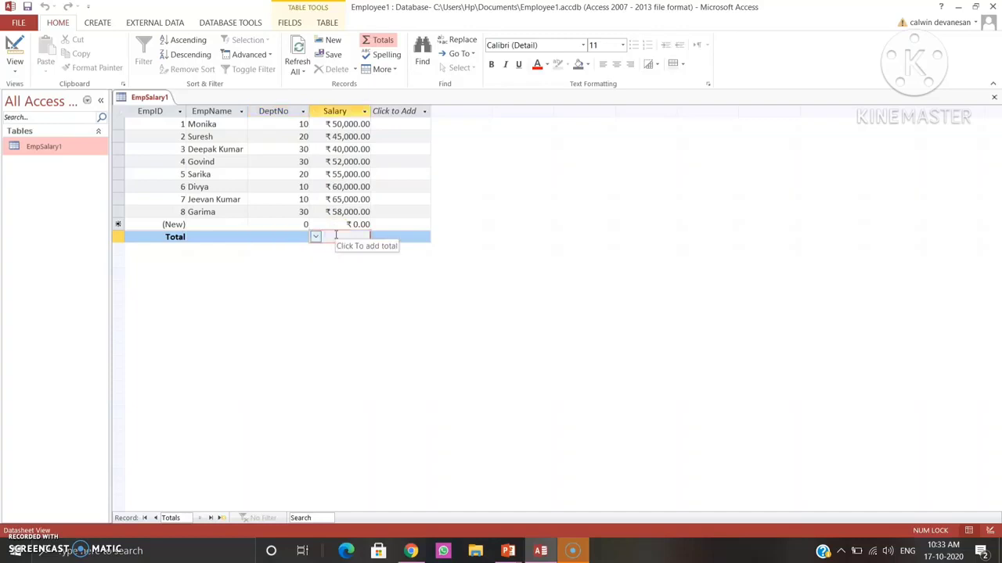
click(315, 238)
click(317, 240)
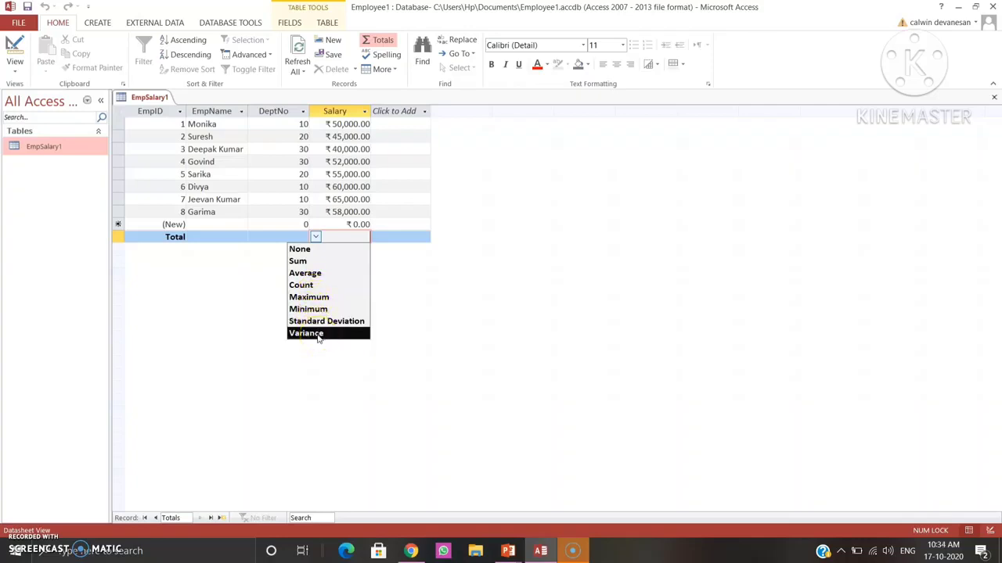
click(320, 263)
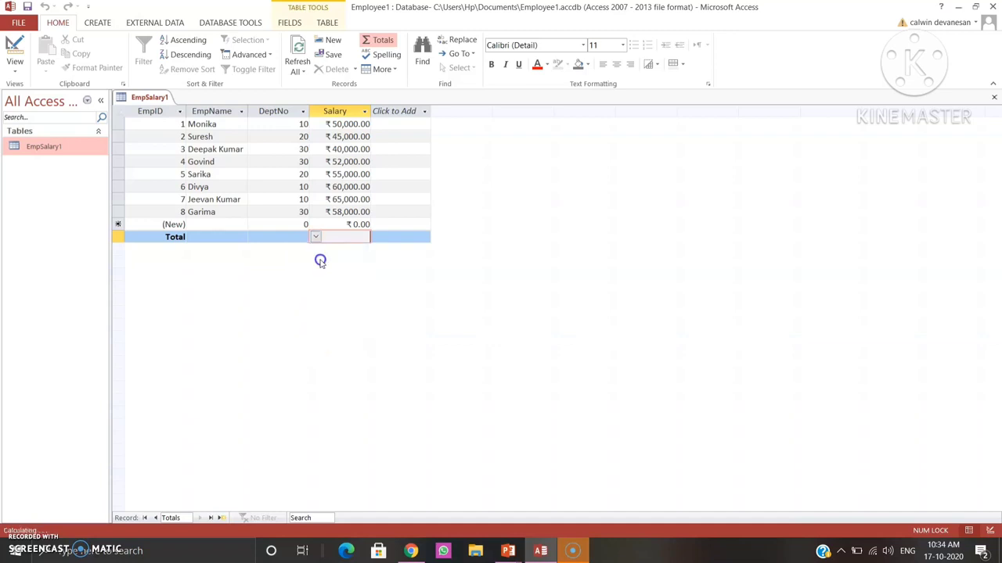
key(Return)
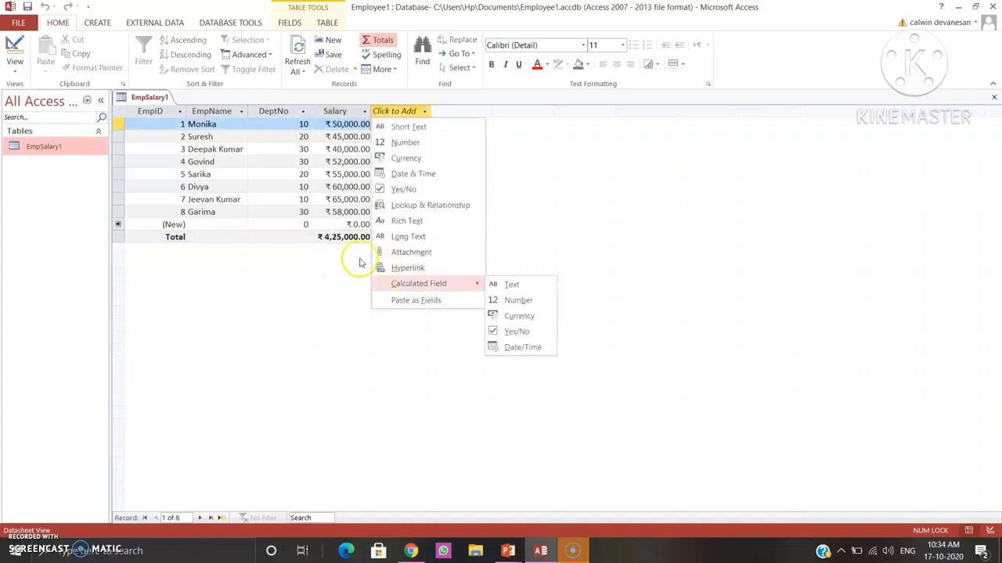
click(360, 263)
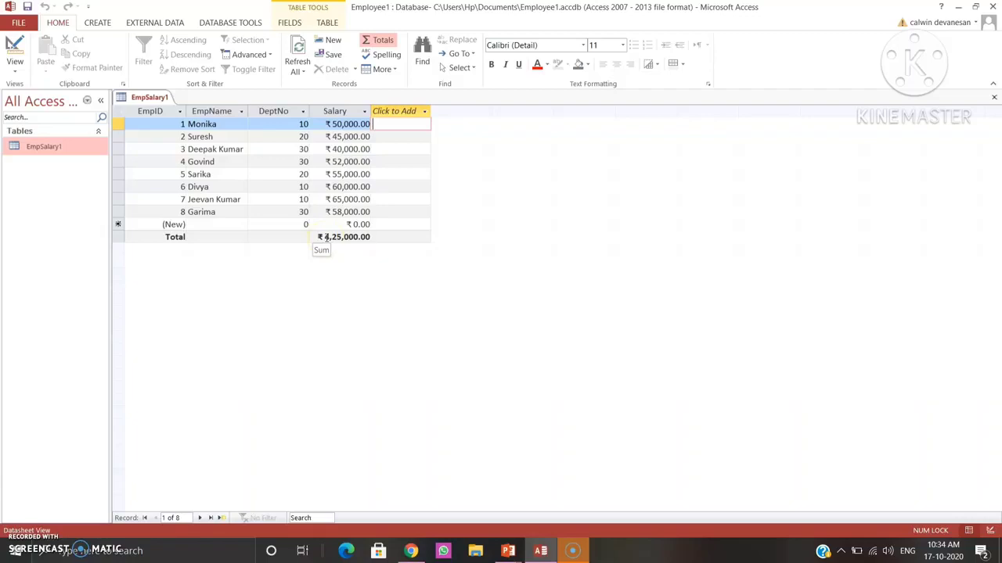
Sort the employee records by Salary from smallest to largest.
click(334, 243)
click(362, 112)
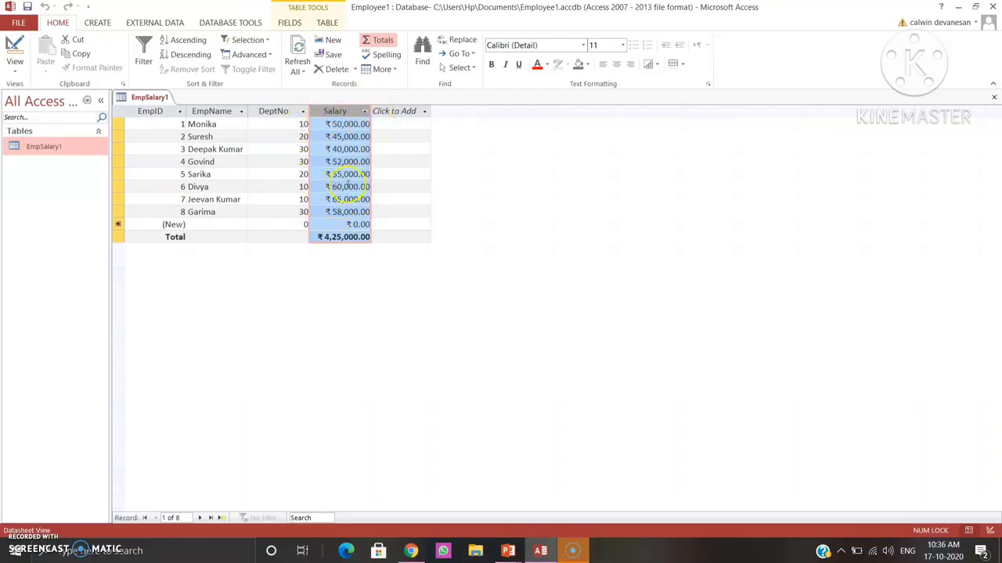
click(364, 113)
click(365, 112)
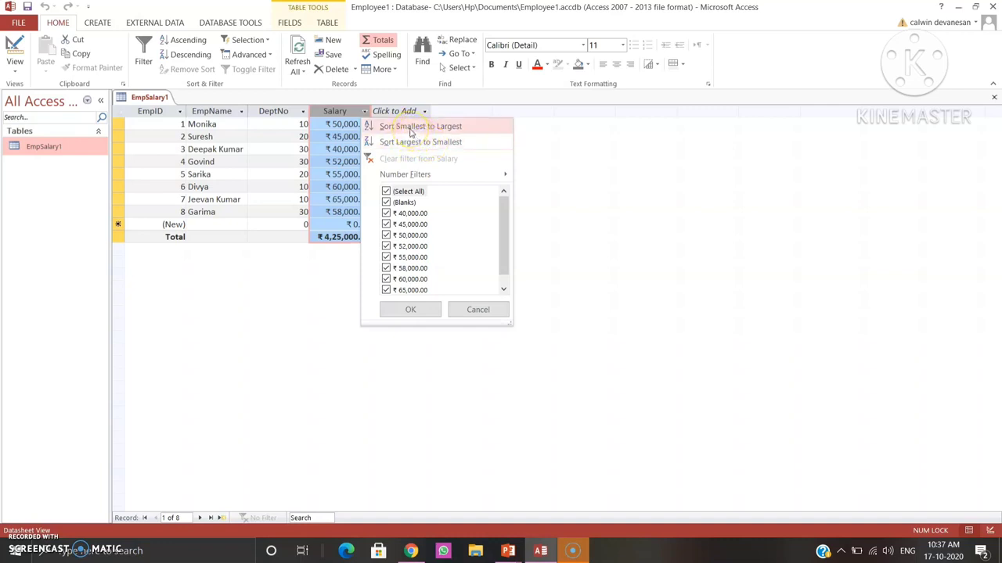
click(410, 129)
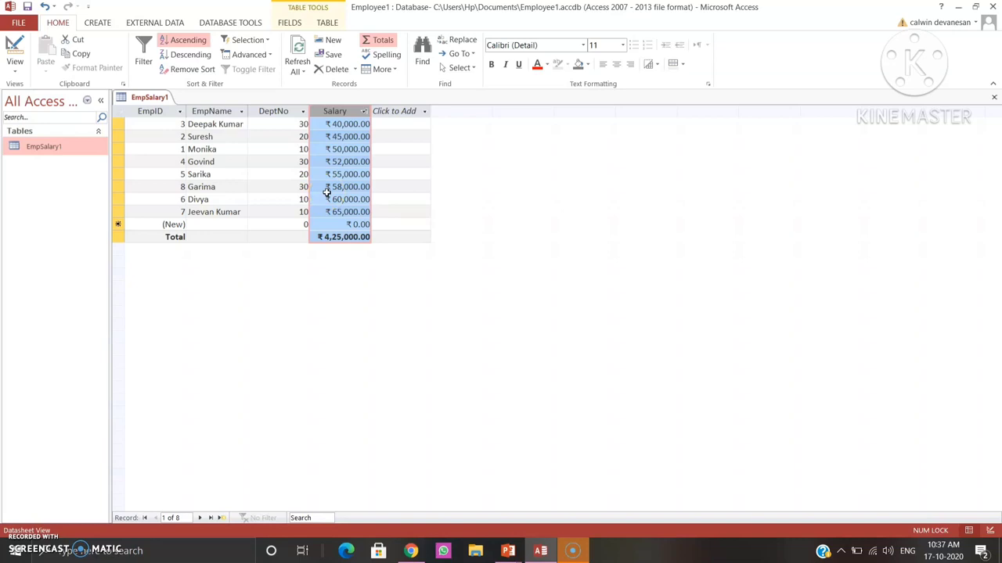
click(364, 112)
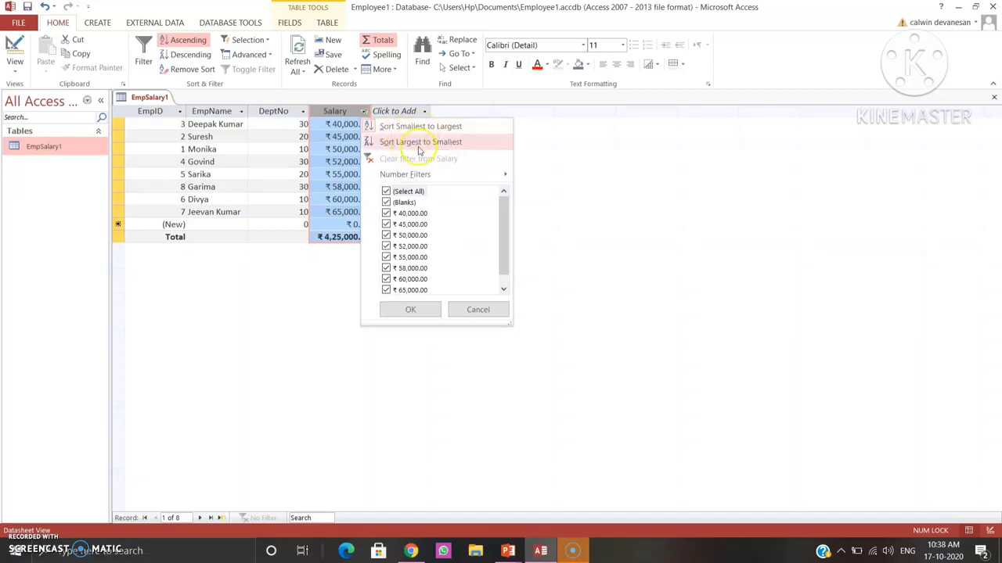
mouse_move(374, 178)
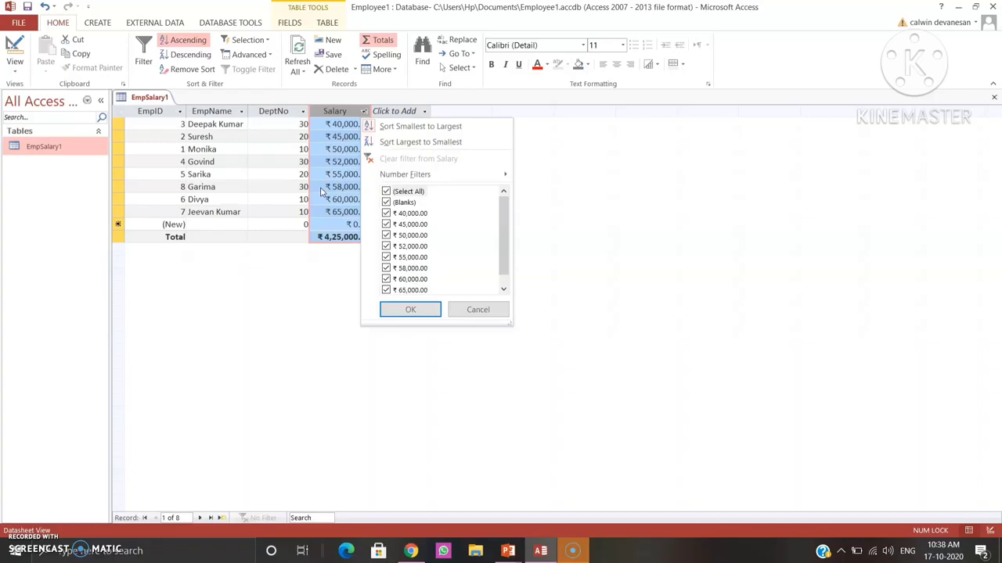
click(222, 395)
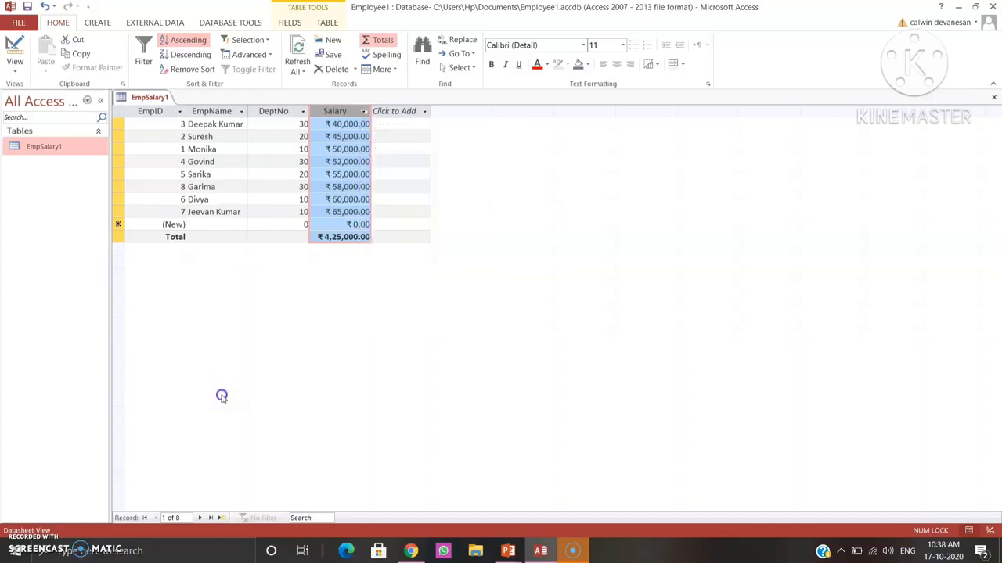
click(22, 540)
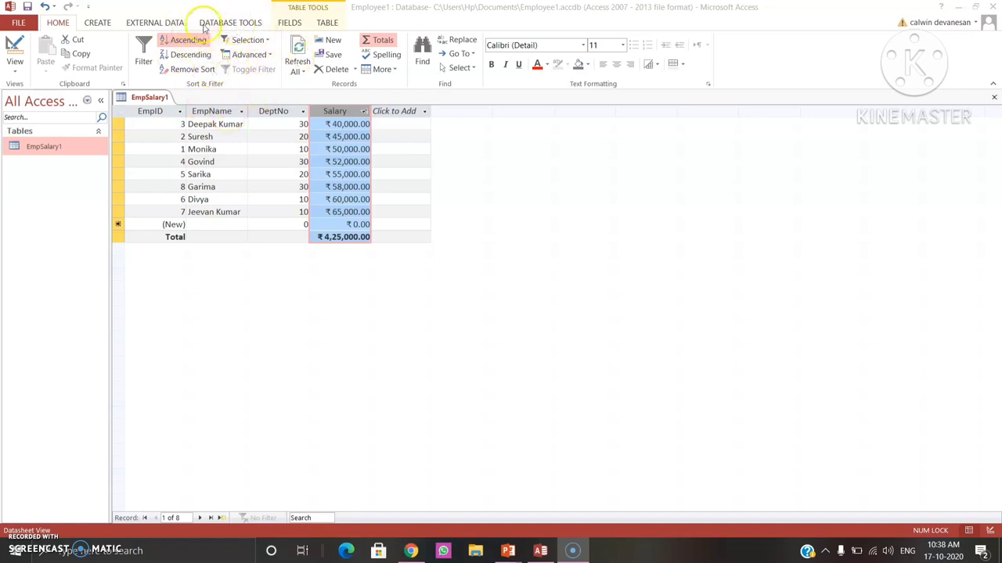
Remove the Salary sort from the EmpSalary1 table.
click(188, 72)
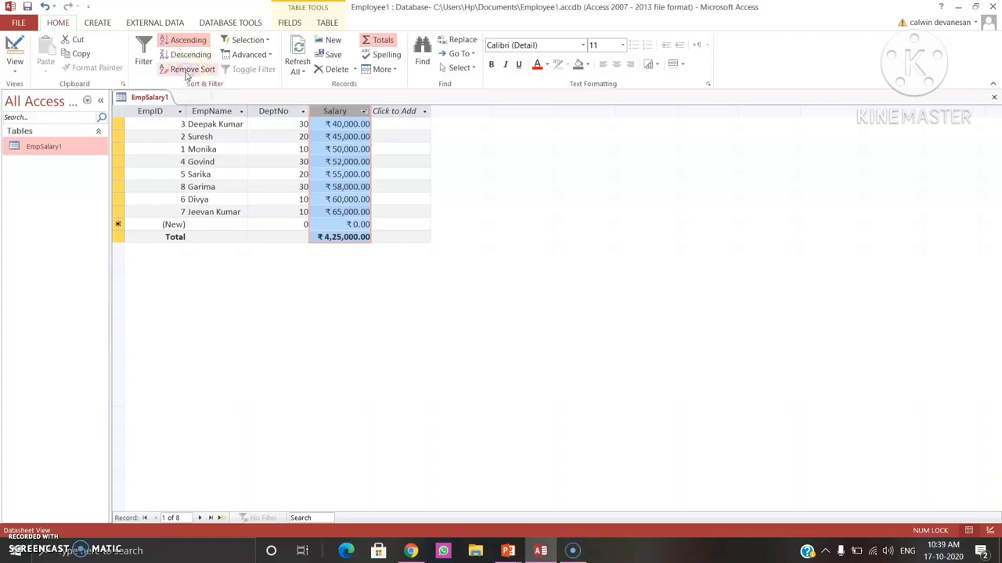
click(189, 70)
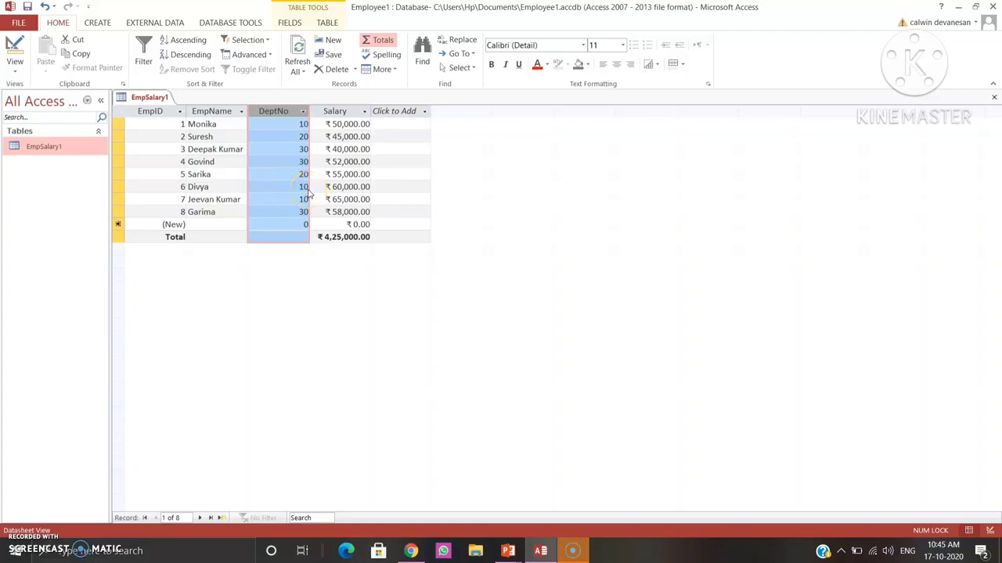
Filter the table by DeptNo so that only records of department 10 are shown.
click(303, 112)
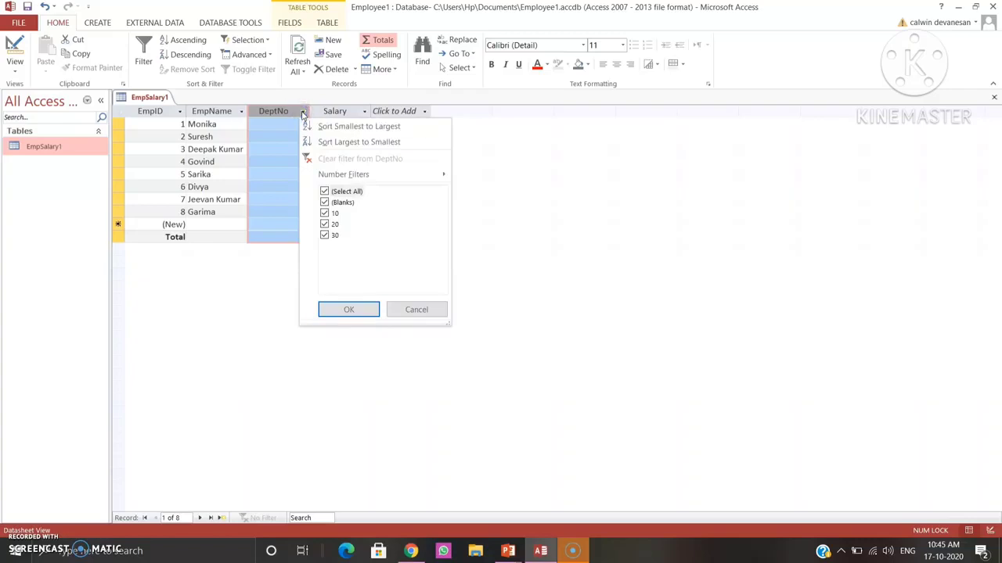
click(325, 191)
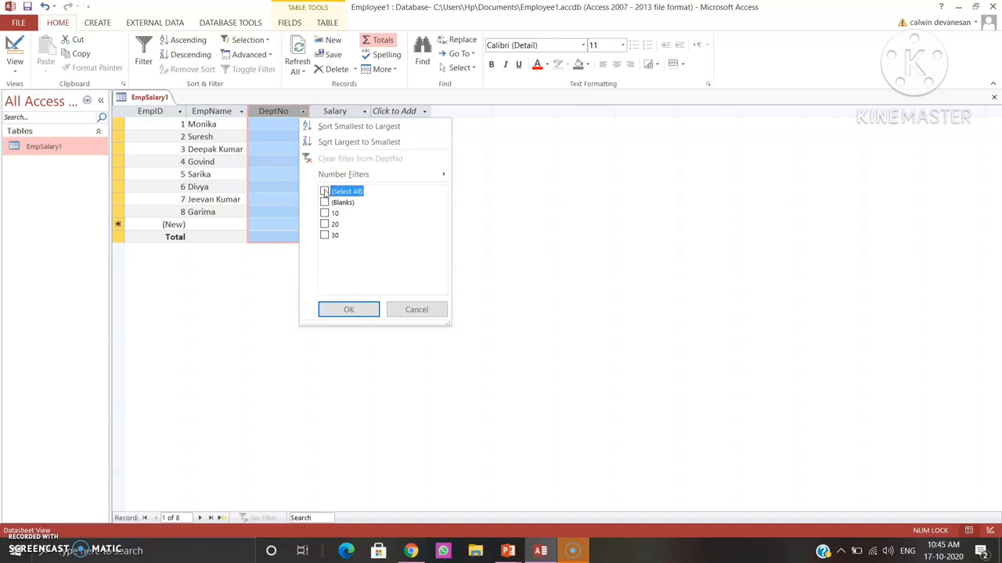
click(324, 214)
click(349, 310)
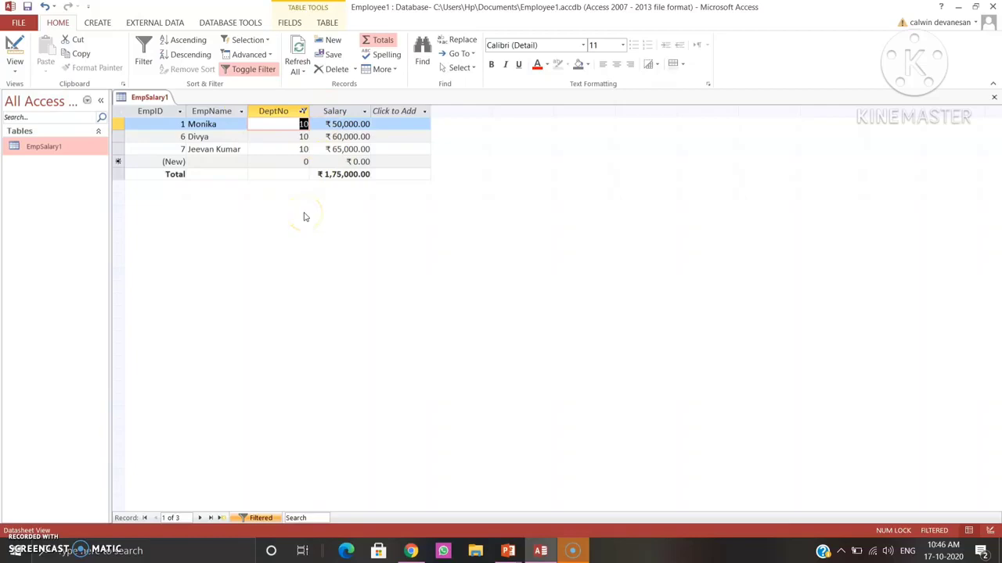
Toggle off the DeptNo filter to show all employee records.
click(314, 138)
click(255, 72)
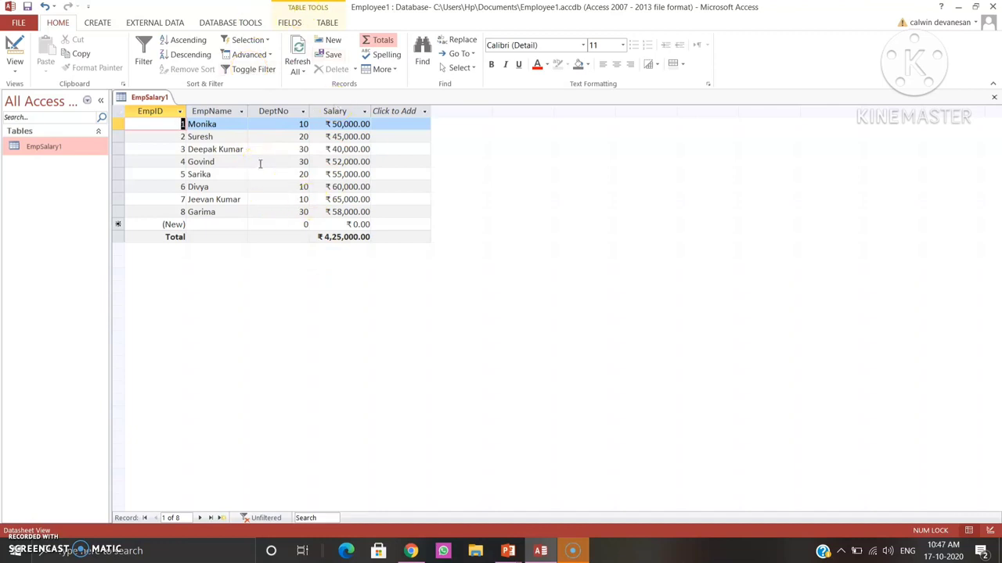
click(304, 113)
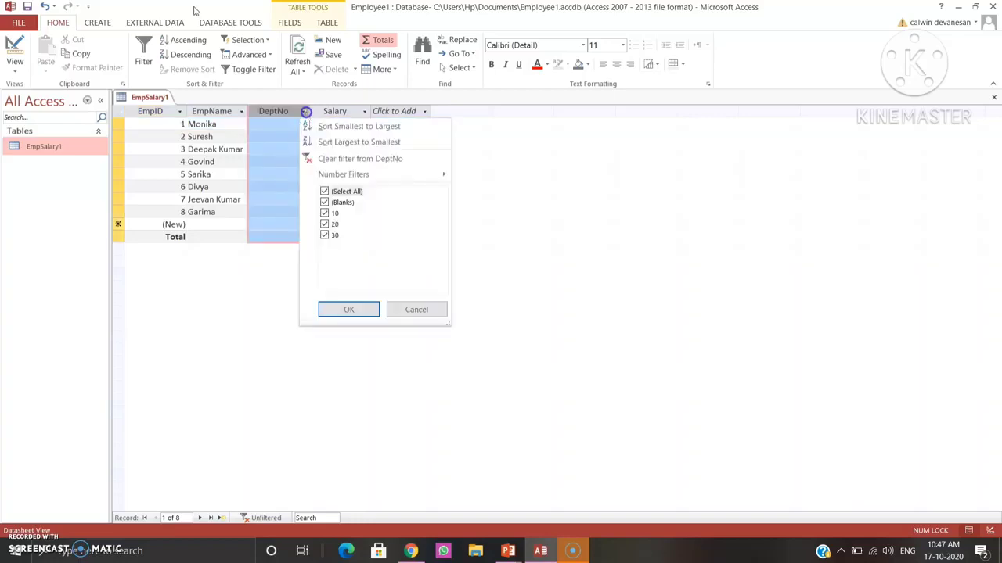
click(332, 177)
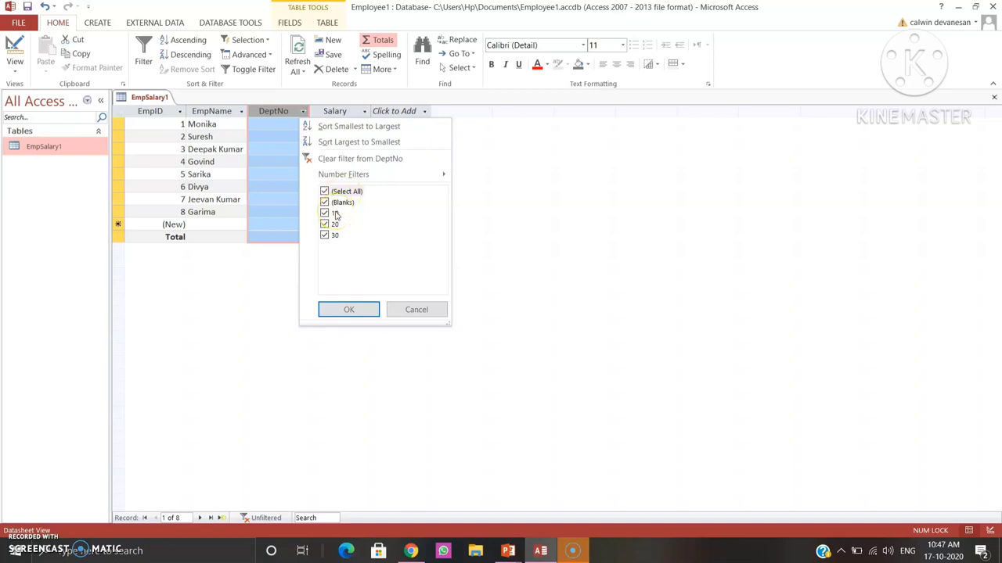
click(348, 309)
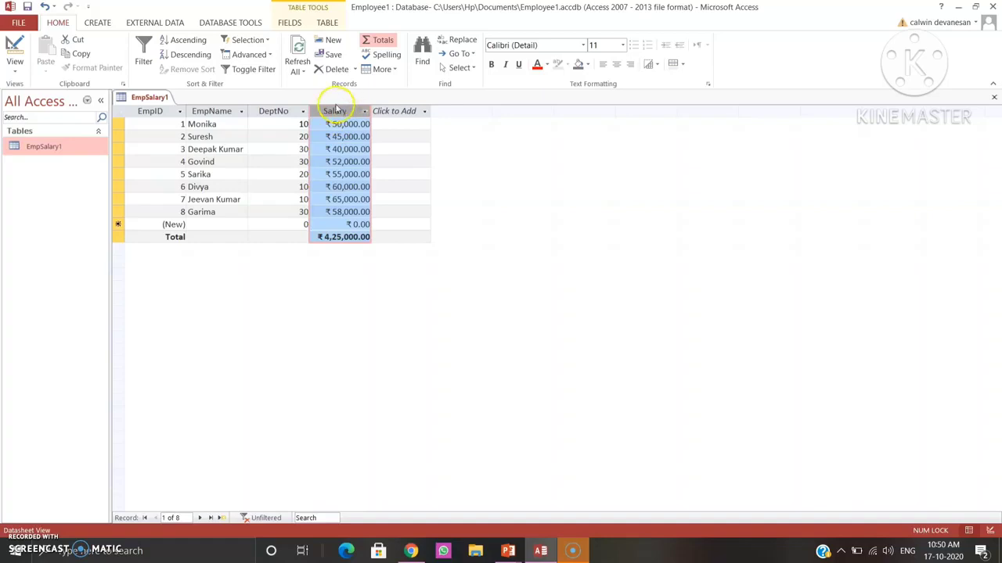
click(332, 56)
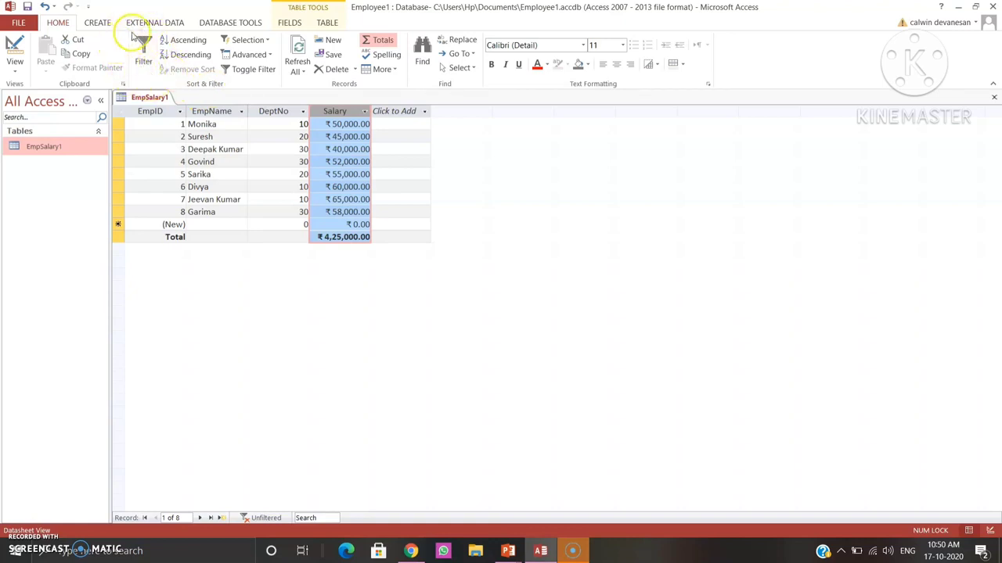
Filter the Salary column with a Between number filter from 50000 to 60000.
click(147, 60)
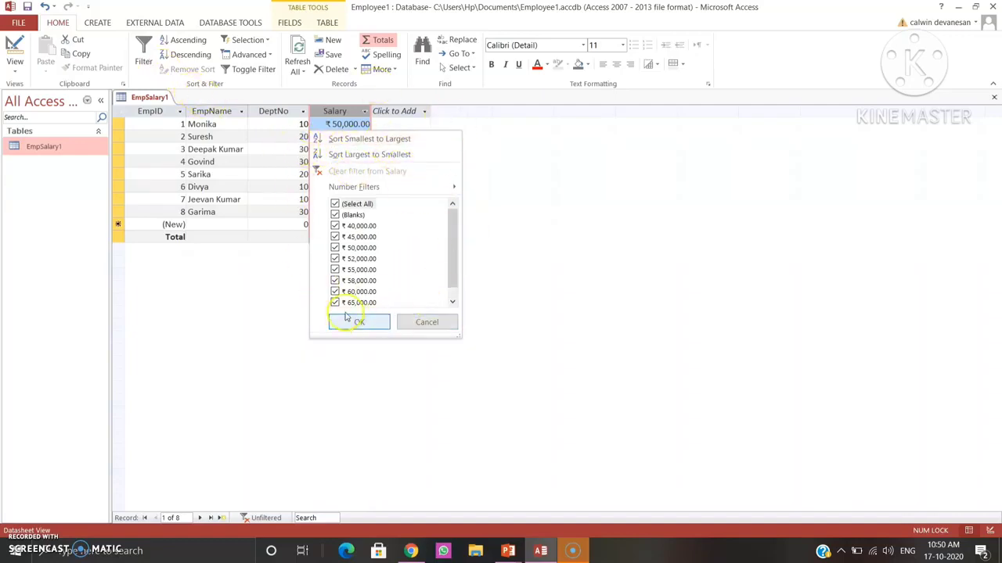
mouse_move(411, 188)
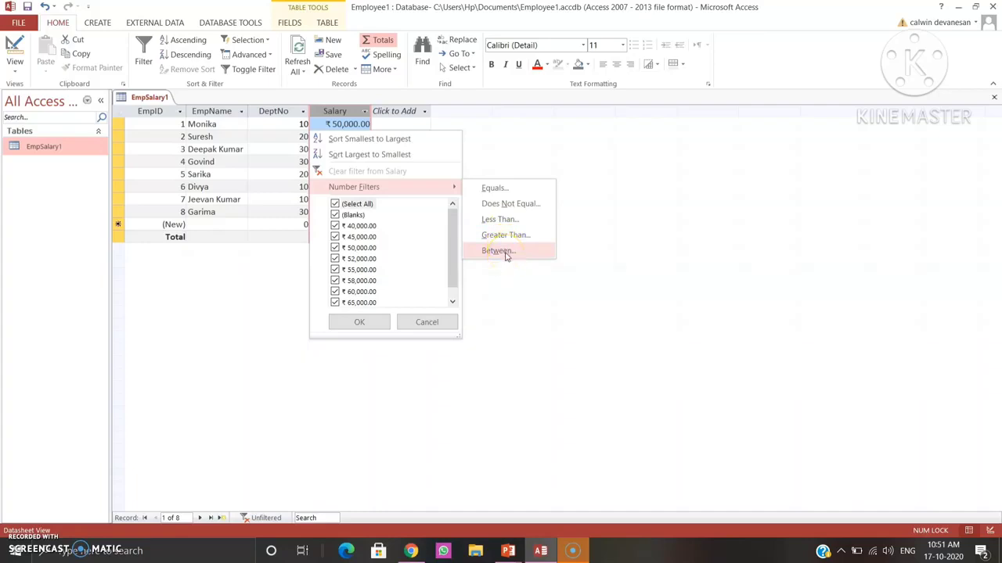
click(501, 251)
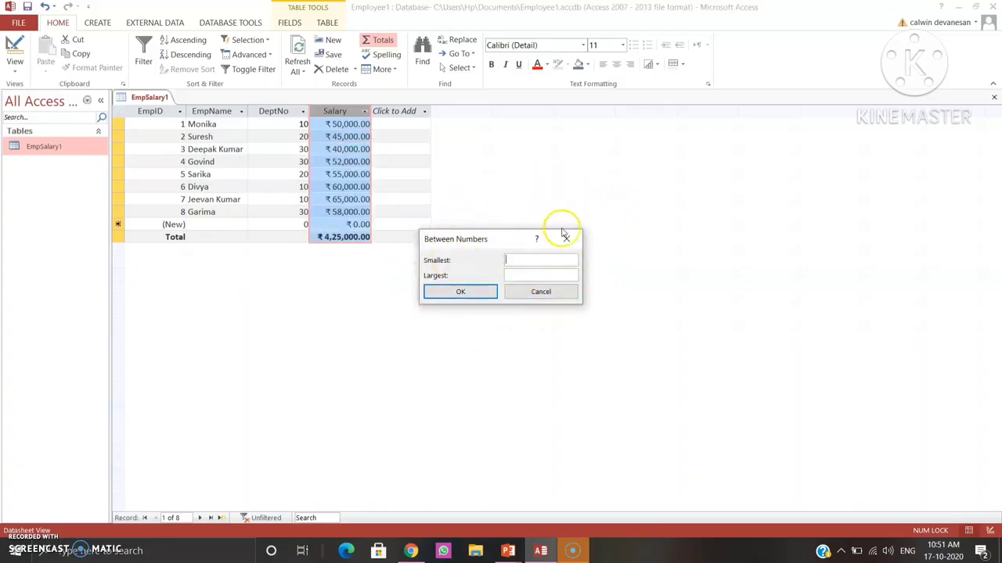
click(526, 263)
text(50000)
click(526, 274)
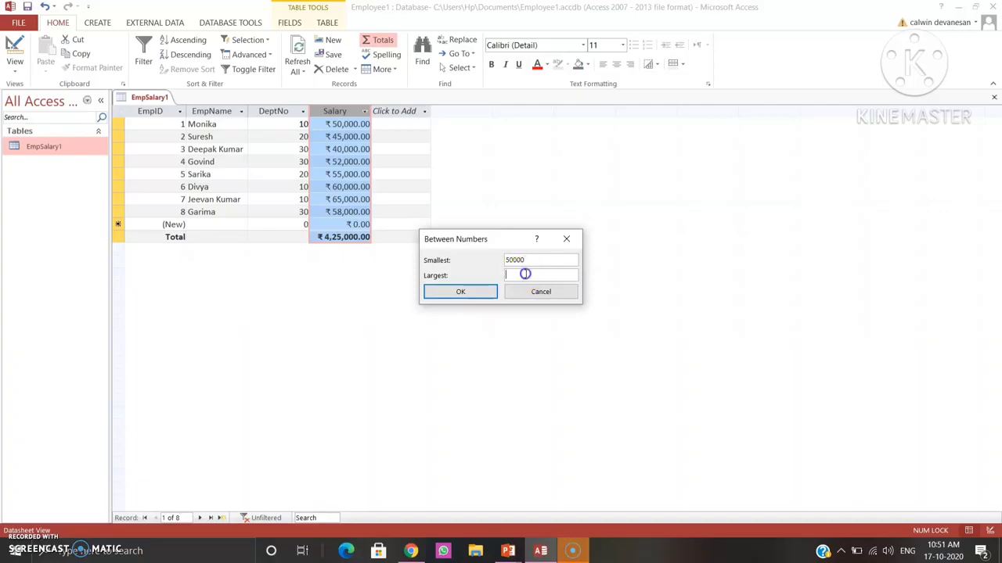
text(60000)
click(483, 294)
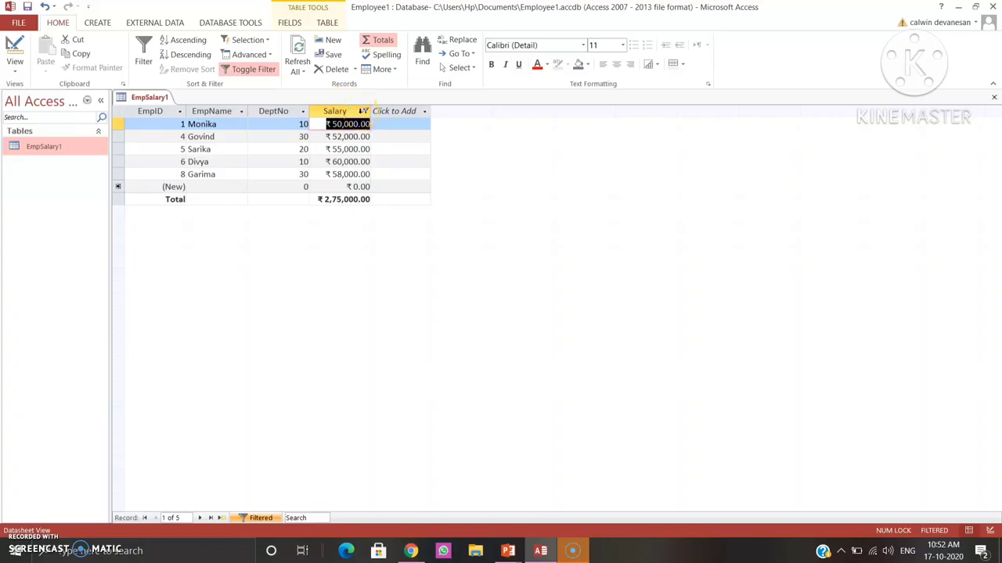
Toggle off the Salary filter and reapply the Between number filter from 50000 to 60000.
click(262, 72)
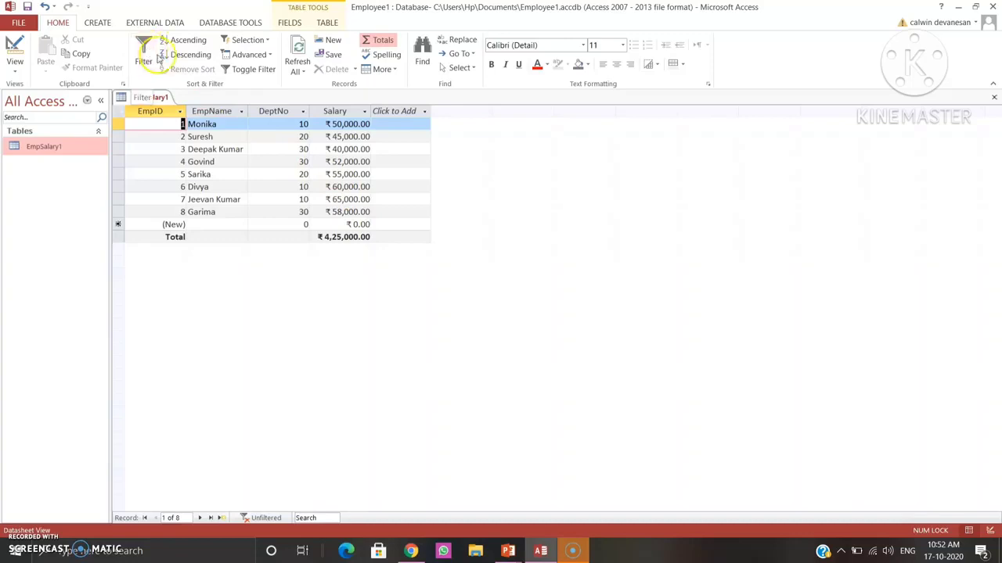
click(365, 114)
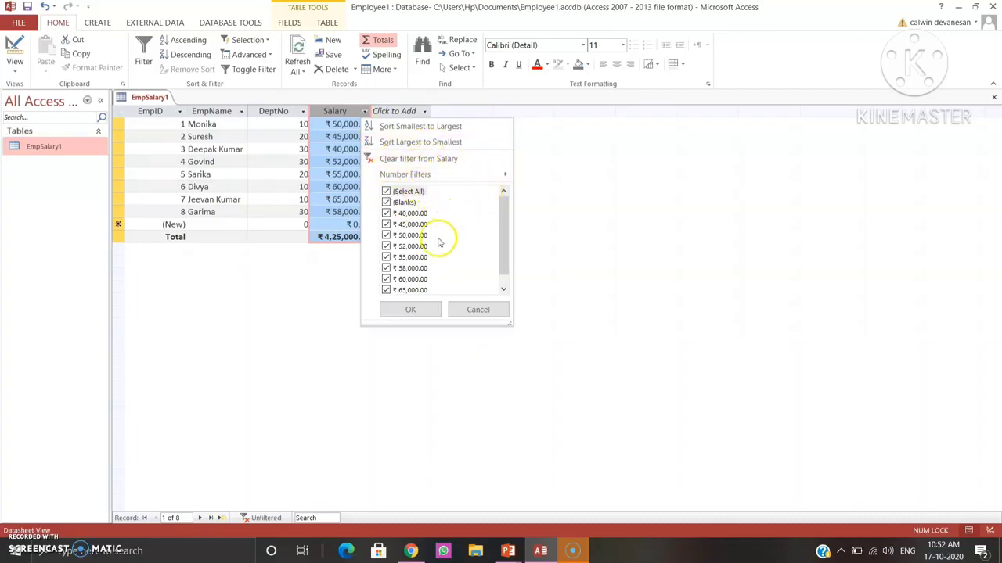
mouse_move(505, 174)
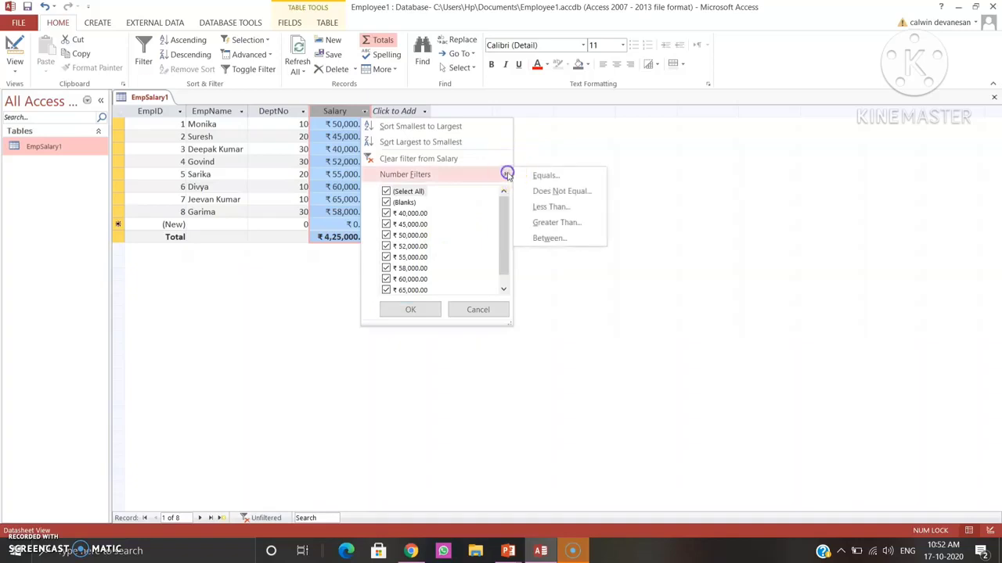
click(558, 238)
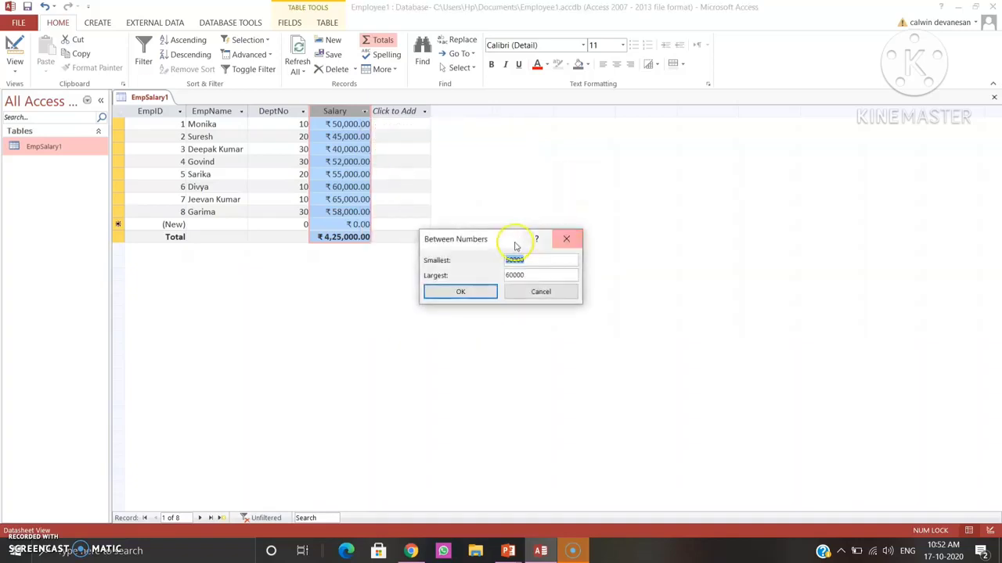
click(480, 290)
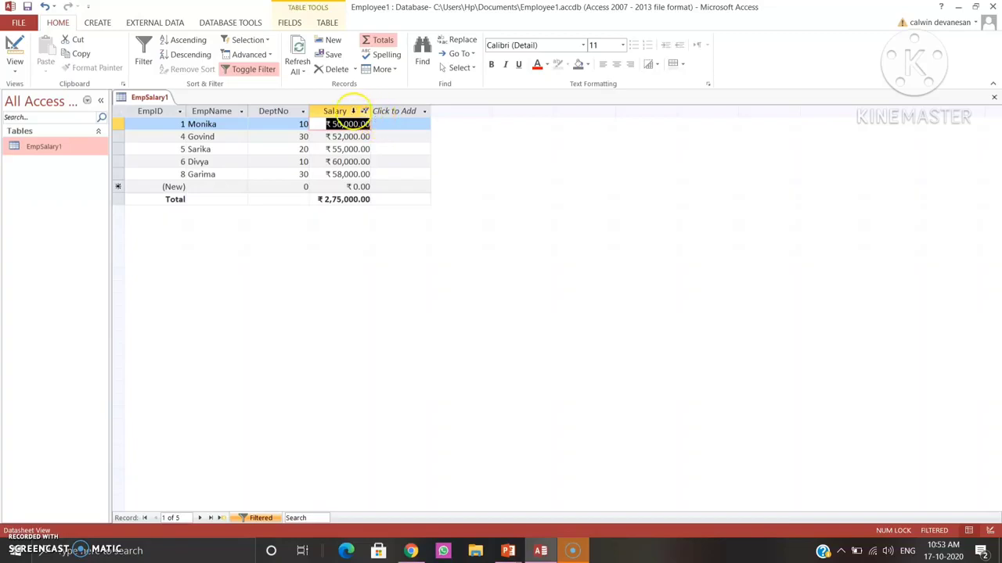
Toggle off the Salary filter to show all employee records.
click(250, 71)
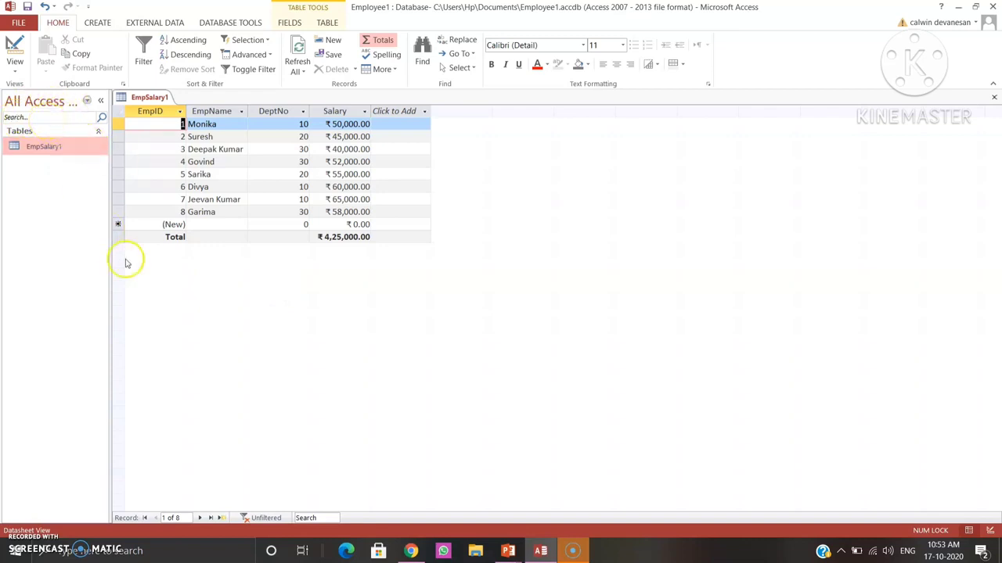
Search the table's records for an employee surname and go to the next match.
click(305, 518)
text(kumar)
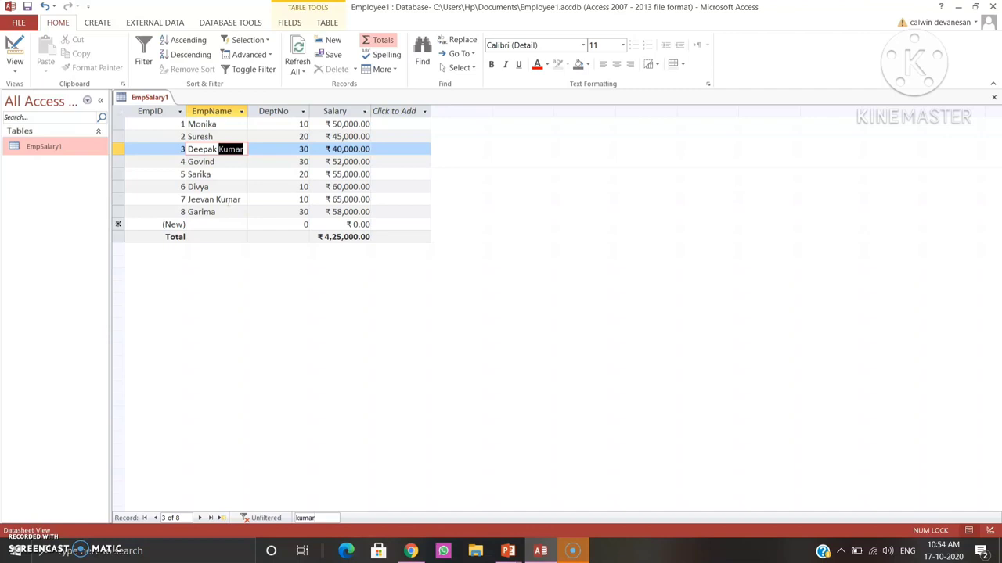
key(Return)
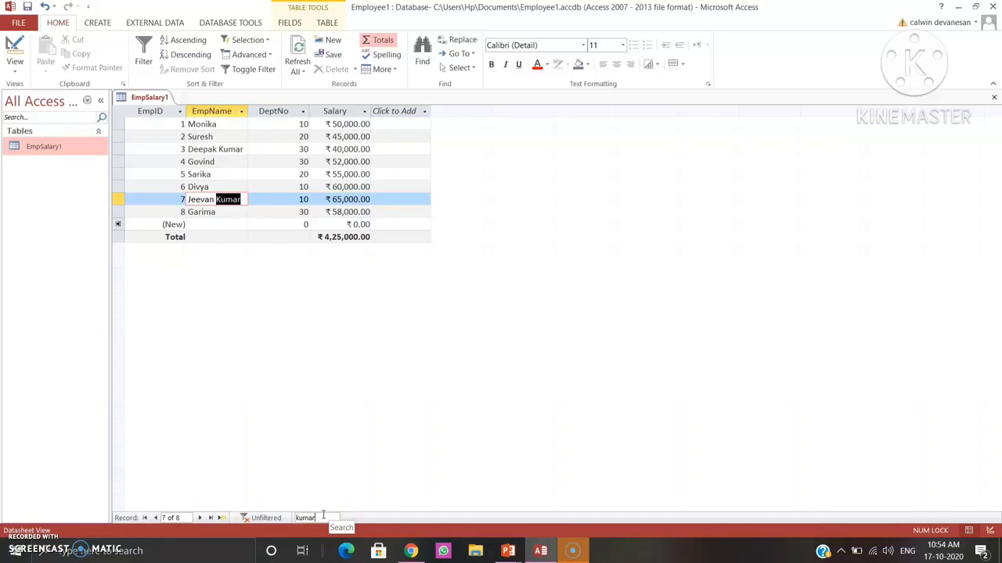
click(318, 496)
click(249, 342)
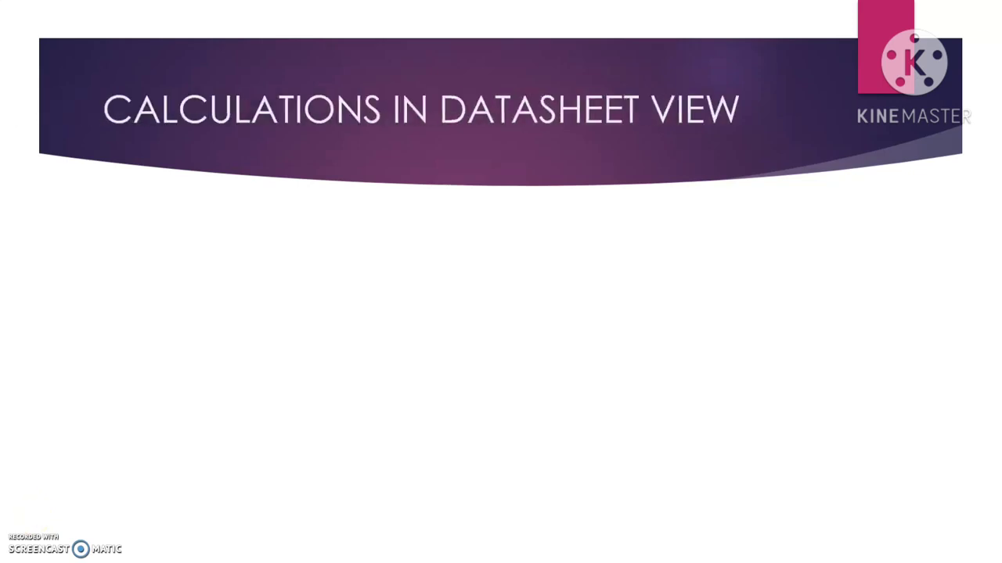
click(31, 516)
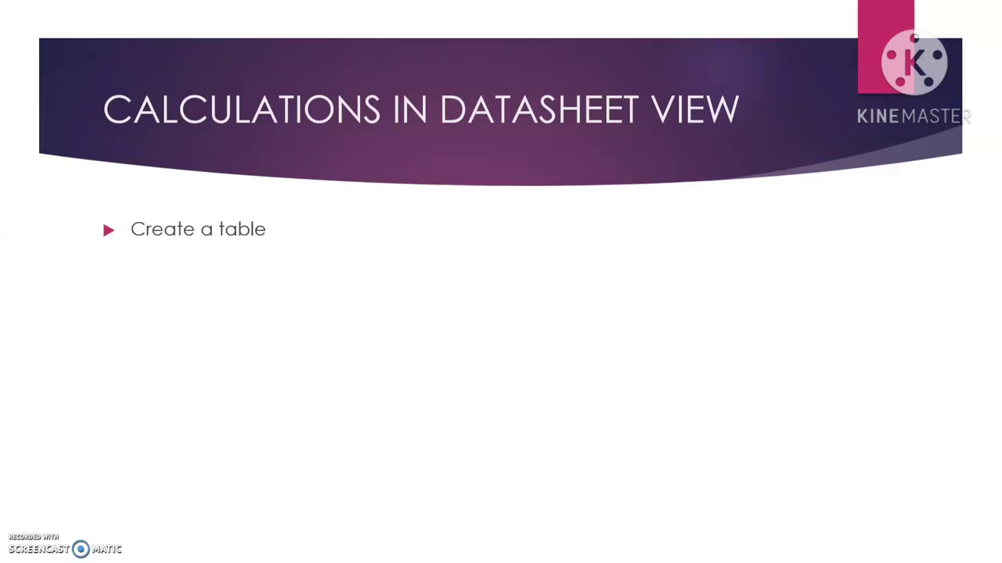
click(31, 517)
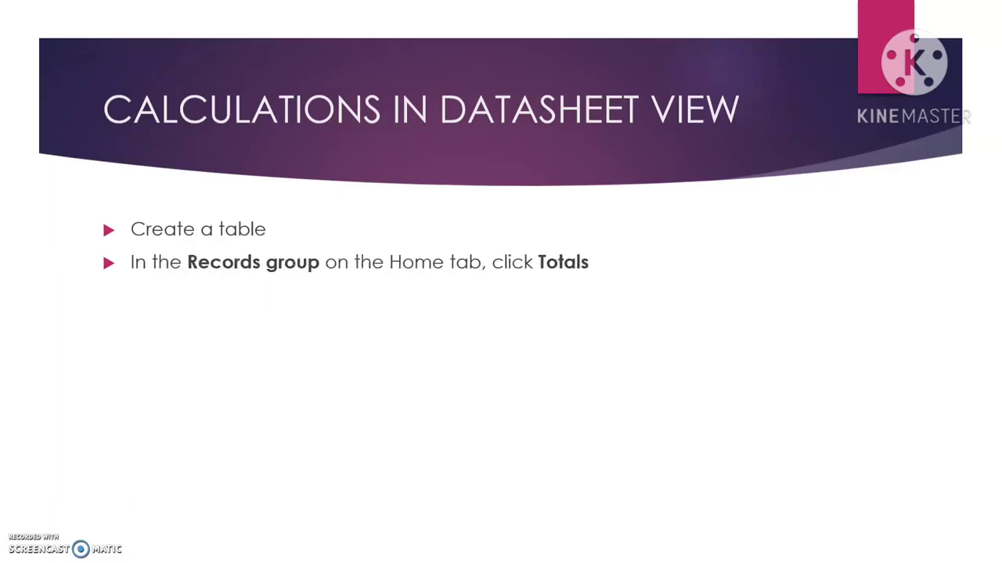